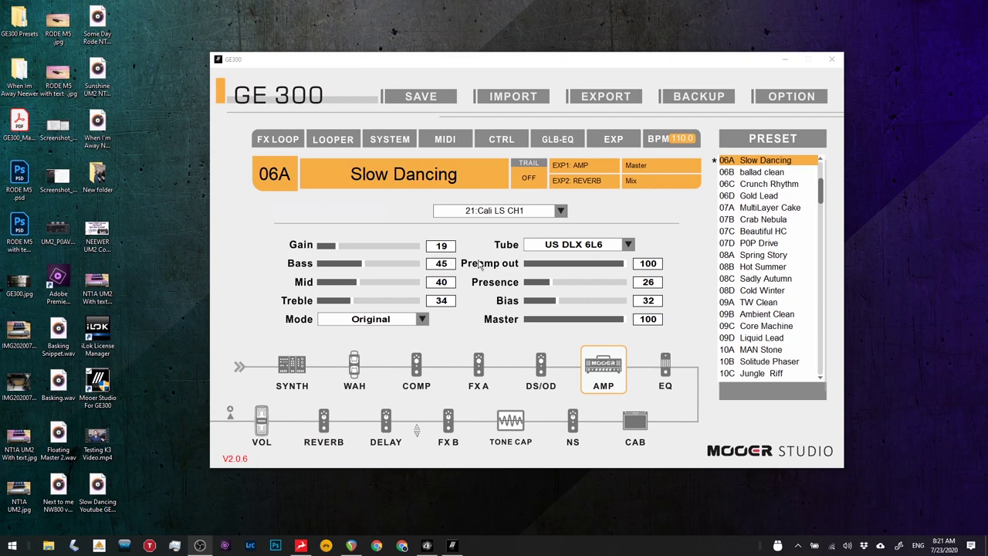
Switch on the 06A amp block (Gain 19, Bass 45, Mid 40, Treble 34, Presence 26).
{"action": "left_click", "coordinate": [609, 367]}
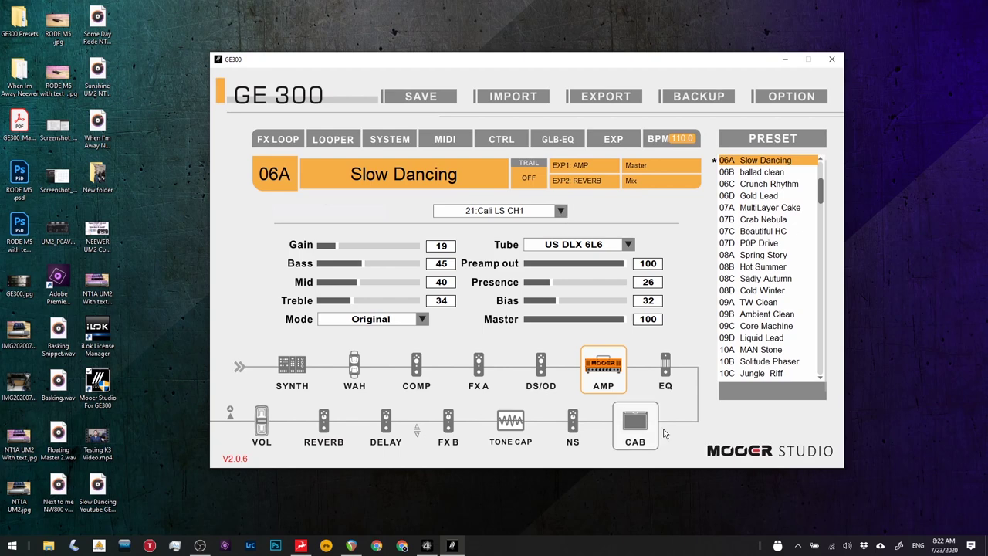
Show the 06:Mooer G-10 EQ bands (31Hz -4.5, 1KHz +4.0, 8KHz -5.5 dB) instead of the cab.
{"action": "left_click", "coordinate": [637, 426]}
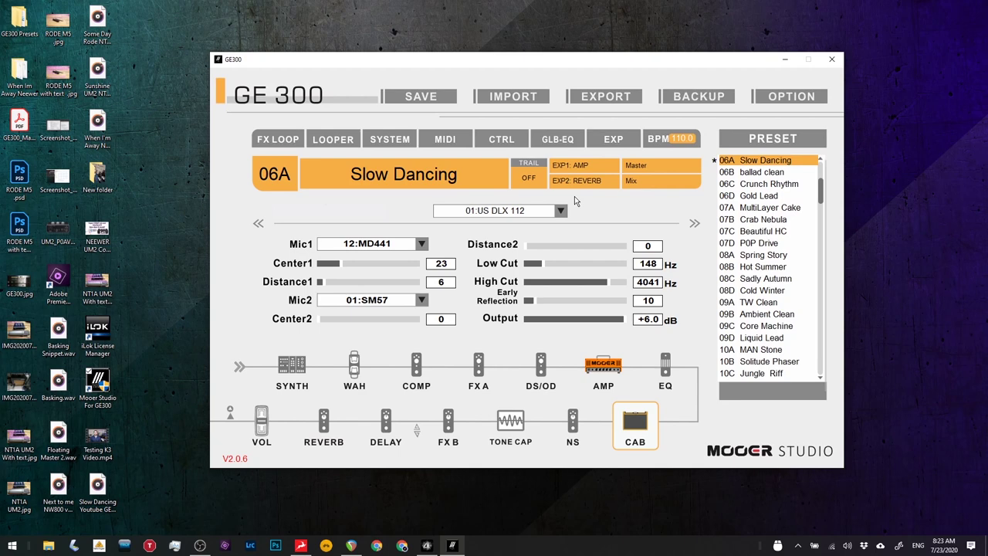
{"action": "left_click", "coordinate": [666, 371]}
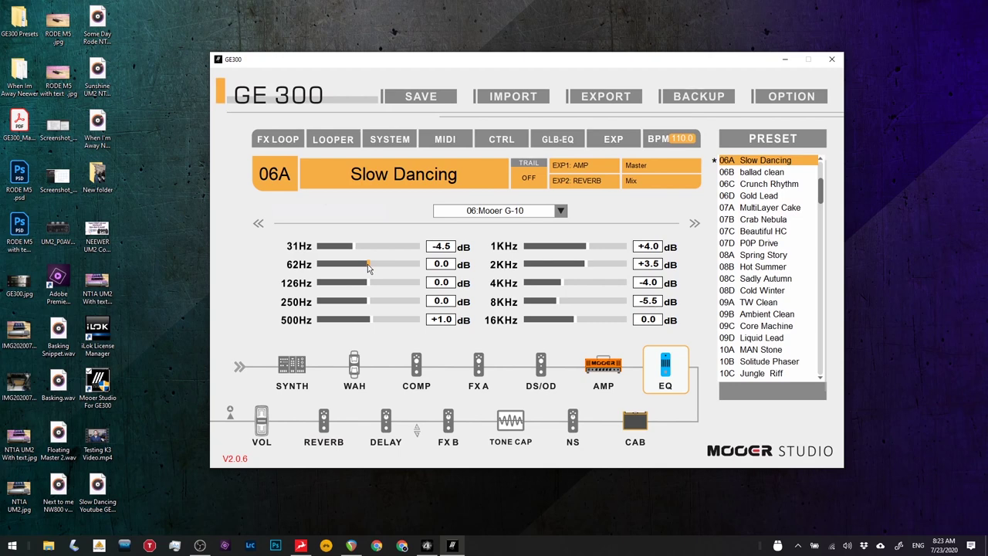
{"action": "left_click_drag", "start_coordinate": [368, 264], "coordinate": [356, 281]}
{"action": "mouse_move", "coordinate": [352, 268]}
{"action": "left_mouse_down"}
{"action": "mouse_move", "coordinate": [338, 263]}
{"action": "mouse_move", "coordinate": [347, 287]}
{"action": "left_mouse_up"}
{"action": "left_click_drag", "start_coordinate": [345, 282], "coordinate": [369, 267]}
Bypass the 01:Tube DR drive to compare, then leave it switched on.
{"action": "left_click", "coordinate": [540, 371]}
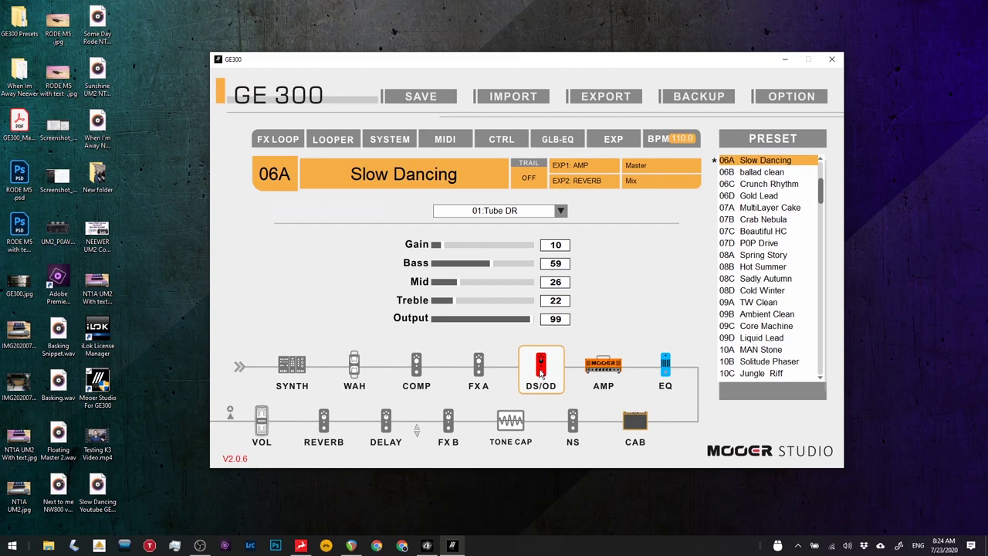
{"action": "left_click", "coordinate": [541, 372]}
{"action": "left_click", "coordinate": [541, 372]}
Enable the 07:Deluxe Comp (Threshold -15.0 dB, Ratio 3.4:1, Mix 75), then return to Tube DR.
{"action": "left_click", "coordinate": [416, 371]}
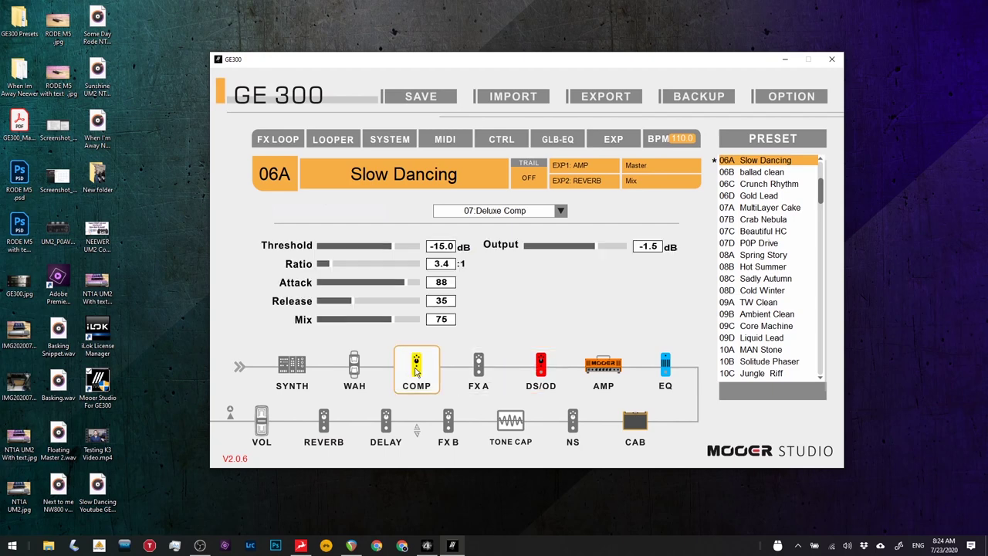
{"action": "left_click", "coordinate": [541, 369]}
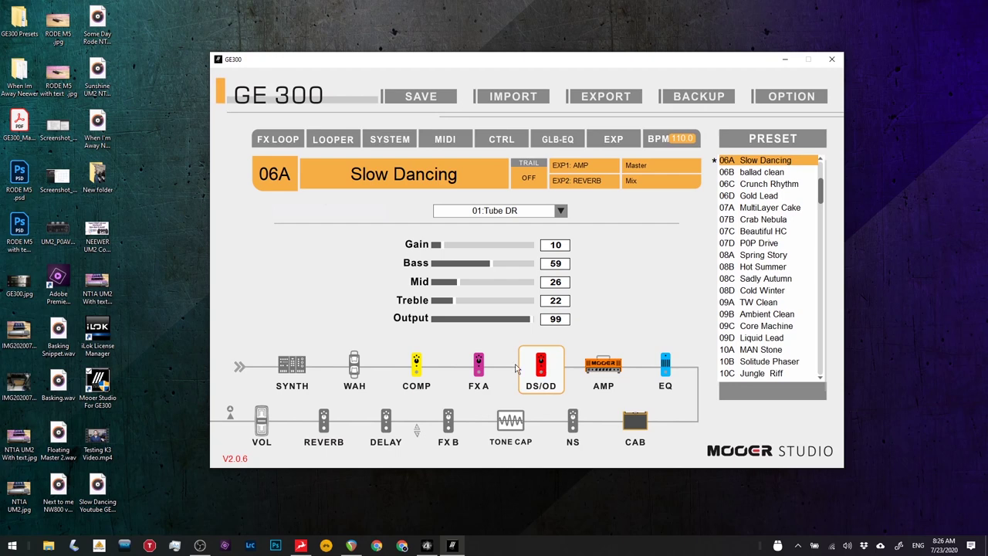
Show the FX A 37:Tube Drive settings: Drive 34, Tone 0, Output 20.
{"action": "left_click", "coordinate": [477, 374]}
Bypass the FX A Tube Drive and try dragging it to another spot in the chain.
{"action": "left_click", "coordinate": [479, 374]}
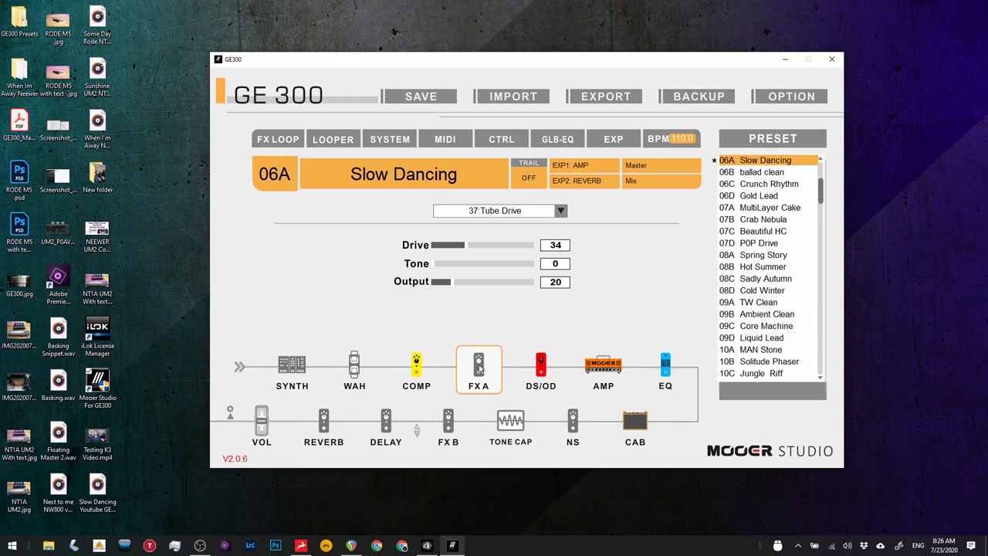
{"action": "left_click_drag", "start_coordinate": [479, 371], "coordinate": [326, 429]}
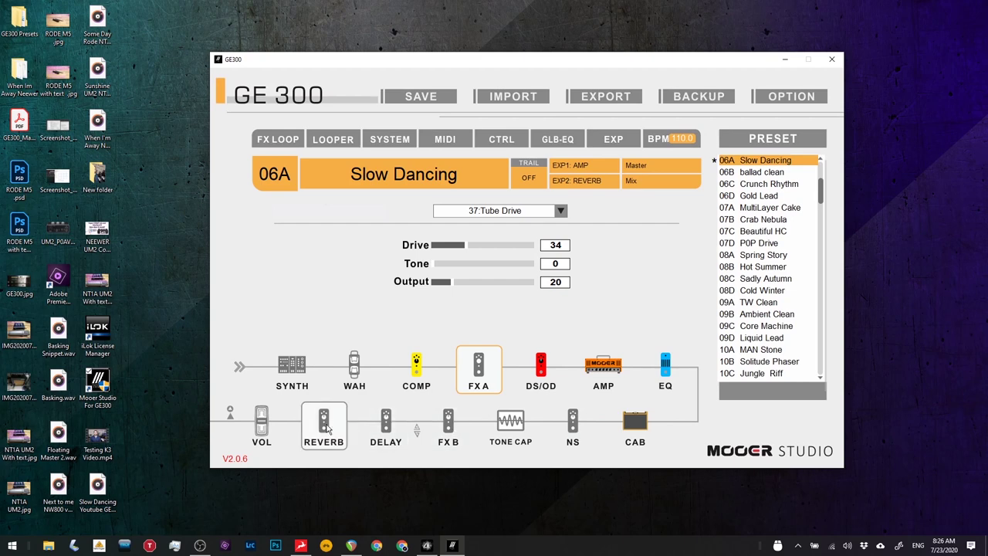
Show the 08:Spring reverb settings: Pre Delay 51 ms, Decay 39, Mix 24.
{"action": "left_click_drag", "start_coordinate": [326, 428], "coordinate": [326, 429]}
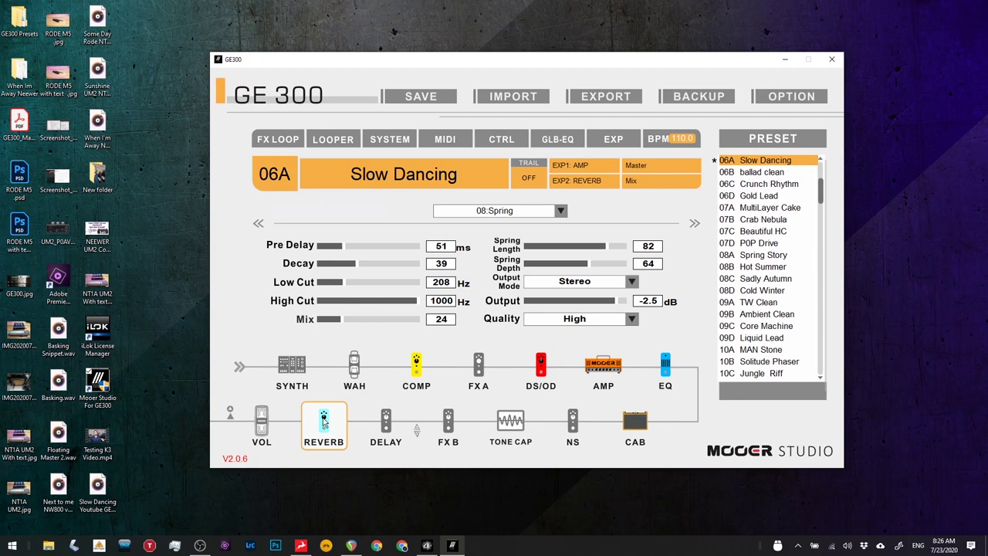
Drop the reverb after CAB and bring up the 01:US DLX 112 cab settings.
{"action": "left_click_drag", "start_coordinate": [324, 420], "coordinate": [651, 417]}
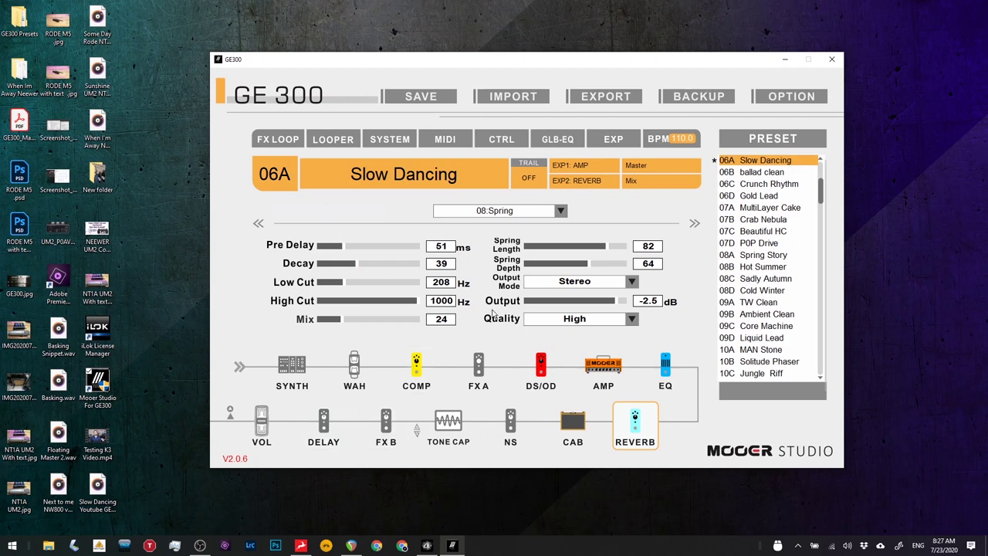
{"action": "left_click", "coordinate": [578, 426]}
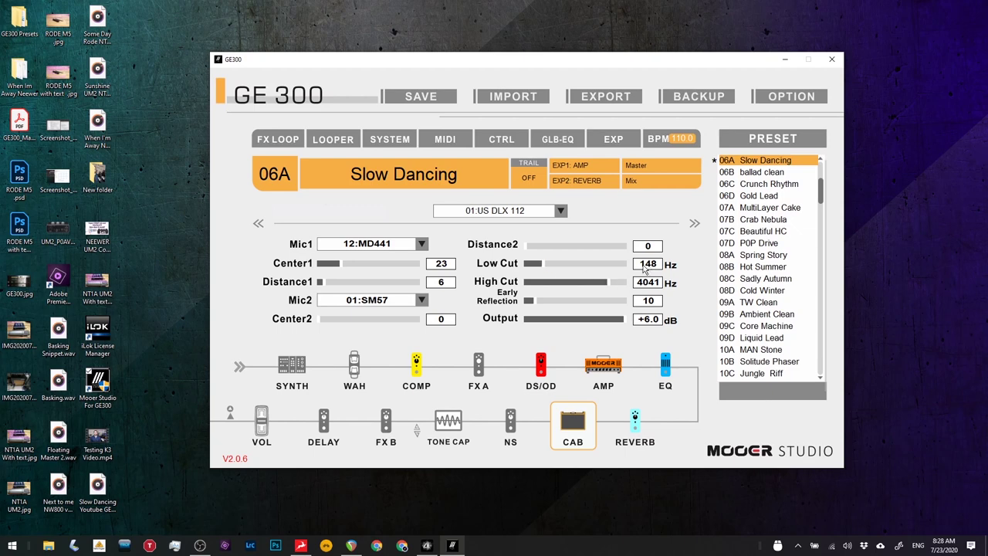
A/B the cab's low and high cuts, leaving them at 148 Hz and 4041 Hz.
{"action": "left_click_drag", "start_coordinate": [538, 267], "coordinate": [497, 267]}
{"action": "left_click", "coordinate": [541, 263]}
{"action": "left_click_drag", "start_coordinate": [540, 262], "coordinate": [542, 262]}
{"action": "left_click_drag", "start_coordinate": [608, 285], "coordinate": [508, 278]}
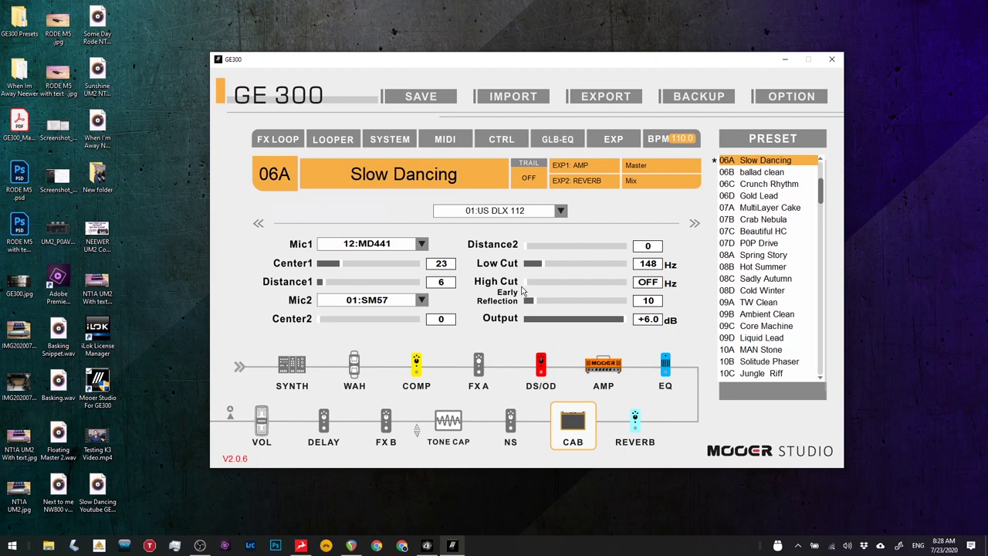
{"action": "left_click_drag", "start_coordinate": [526, 283], "coordinate": [610, 290]}
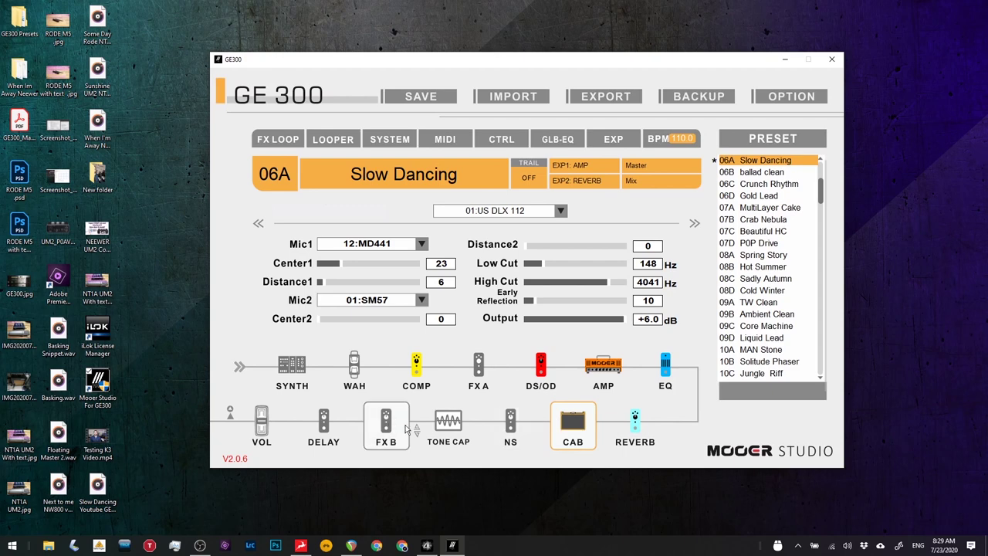
{"action": "left_click", "coordinate": [634, 427]}
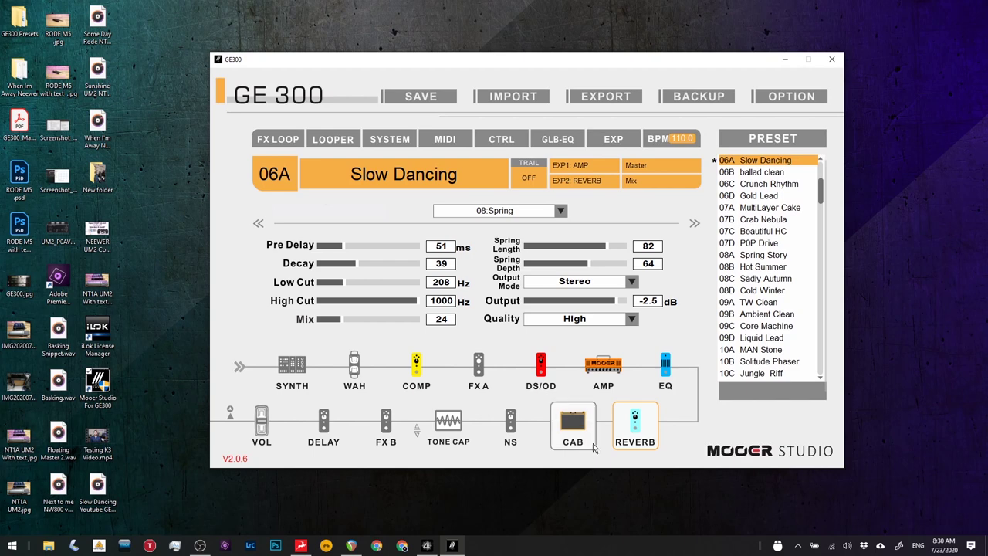
Bypass the Dual Delay to compare, then switch its high cut off and back up.
{"action": "left_click", "coordinate": [328, 428]}
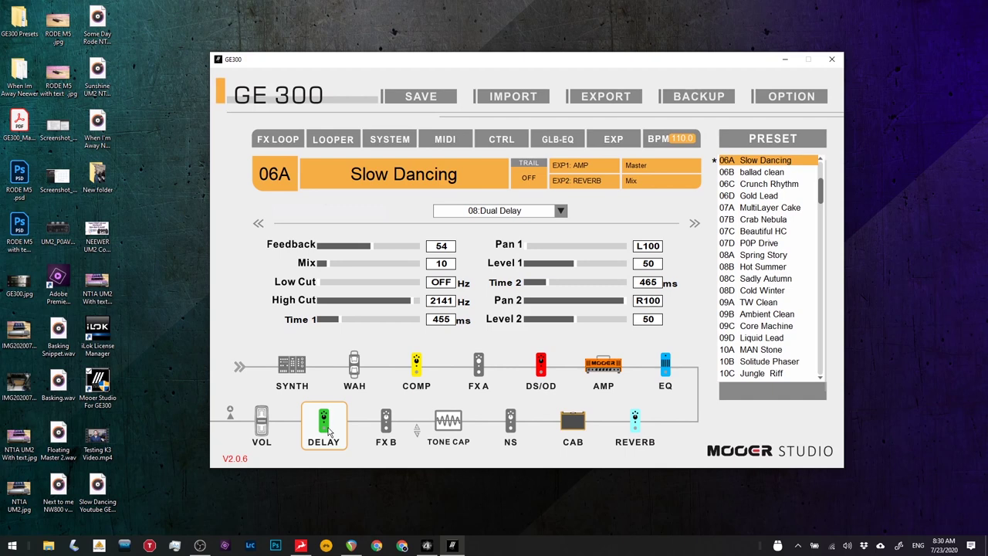
{"action": "left_click", "coordinate": [325, 432]}
{"action": "left_click", "coordinate": [326, 432]}
{"action": "left_click_drag", "start_coordinate": [411, 302], "coordinate": [307, 300]}
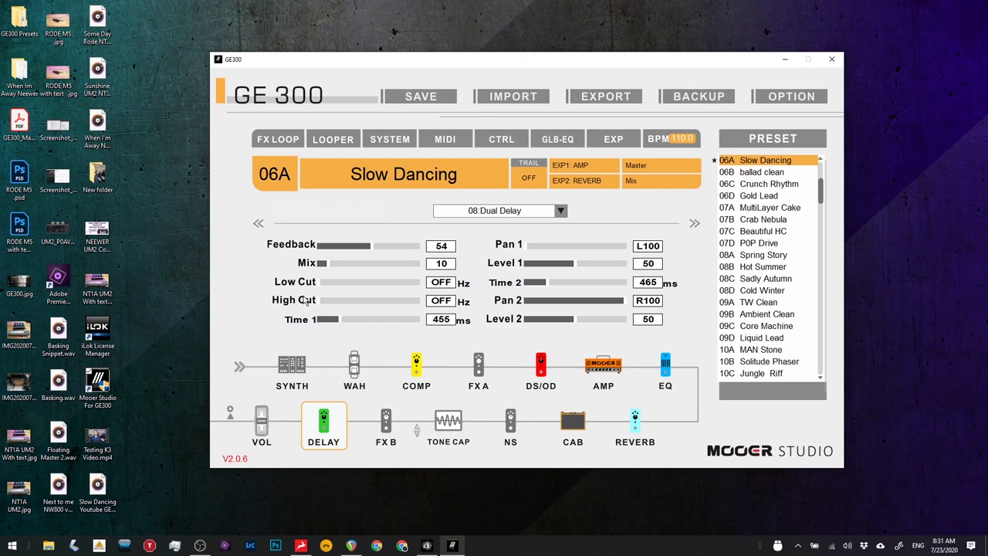
{"action": "left_click_drag", "start_coordinate": [320, 304], "coordinate": [410, 305]}
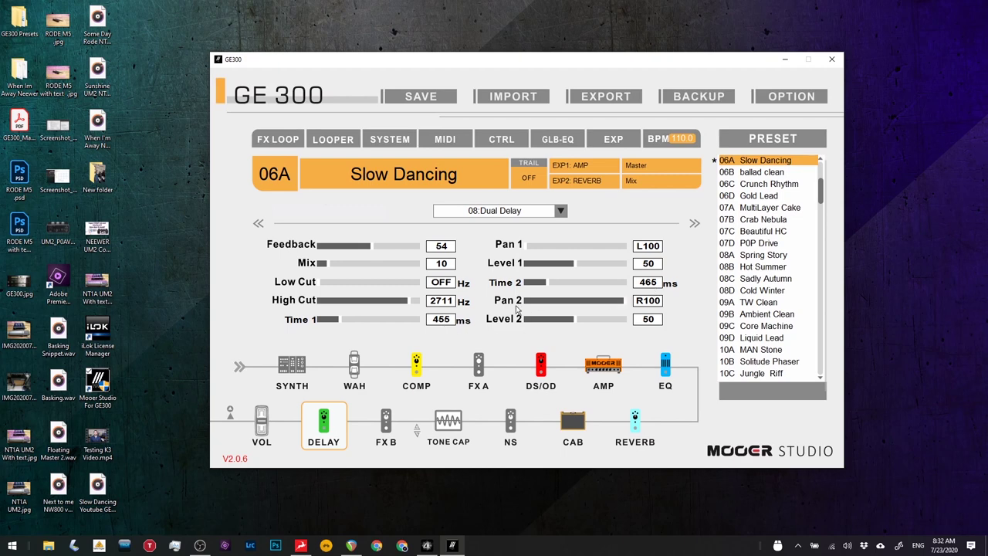
Tune the second delay time between 455 and 505 ms, settling on 465 ms.
{"action": "scroll", "coordinate": [548, 285], "scroll_direction": "up", "scroll_amount": 1}
{"action": "scroll", "coordinate": [548, 285], "scroll_direction": "down", "scroll_amount": 1}
{"action": "left_click_drag", "start_coordinate": [547, 284], "coordinate": [548, 285]}
{"action": "scroll", "coordinate": [548, 284], "scroll_direction": "down", "scroll_amount": 2}
{"action": "scroll", "coordinate": [547, 284], "scroll_direction": "up", "scroll_amount": 1}
{"action": "left_click_drag", "start_coordinate": [548, 286], "coordinate": [546, 286]}
{"action": "left_click_drag", "start_coordinate": [546, 283], "coordinate": [547, 285]}
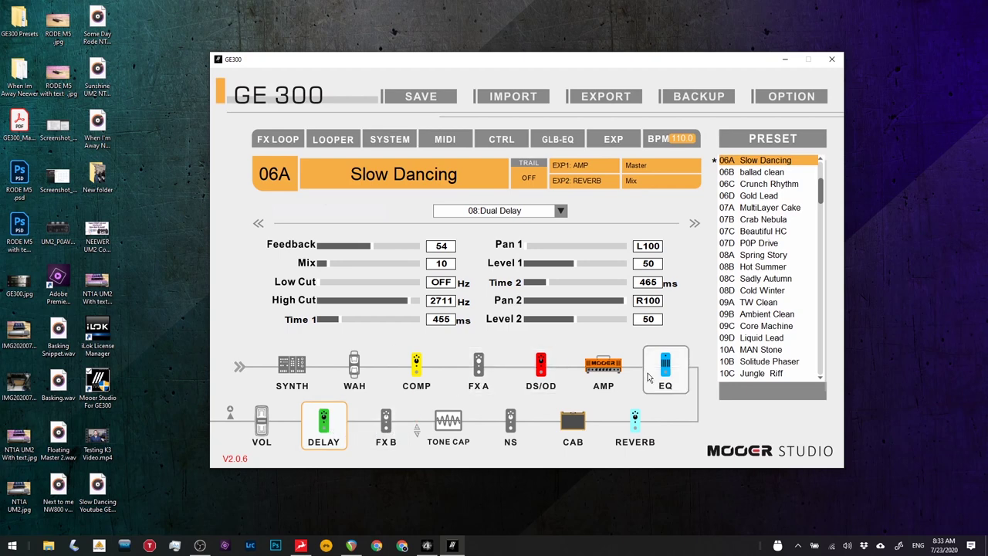
Lower the Cali LS CH1 amp's Bias to 35, then show the FX B 5-Band EQ settings.
{"action": "left_click", "coordinate": [602, 369]}
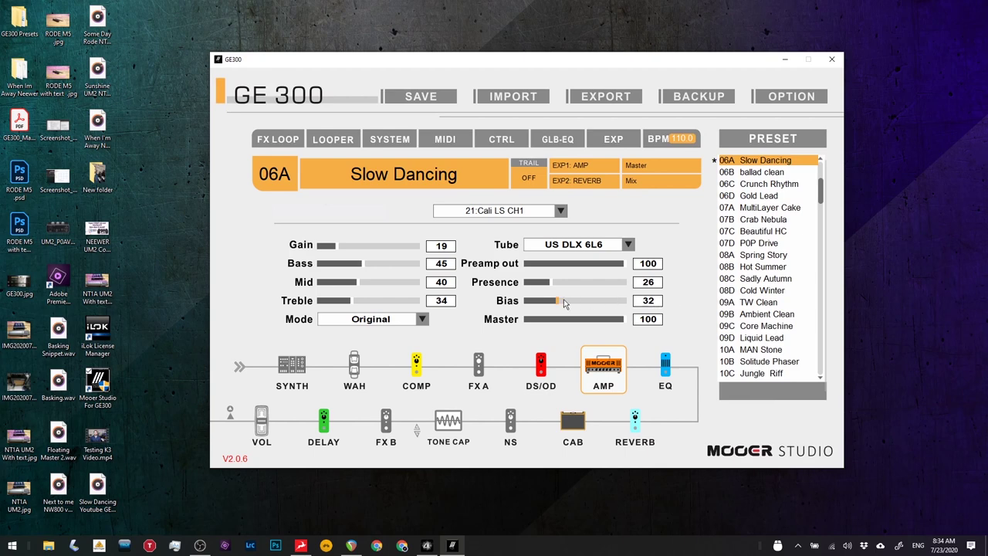
{"action": "mouse_move", "coordinate": [558, 302]}
{"action": "left_mouse_down"}
{"action": "mouse_move", "coordinate": [540, 304]}
{"action": "mouse_move", "coordinate": [561, 307]}
{"action": "left_mouse_up"}
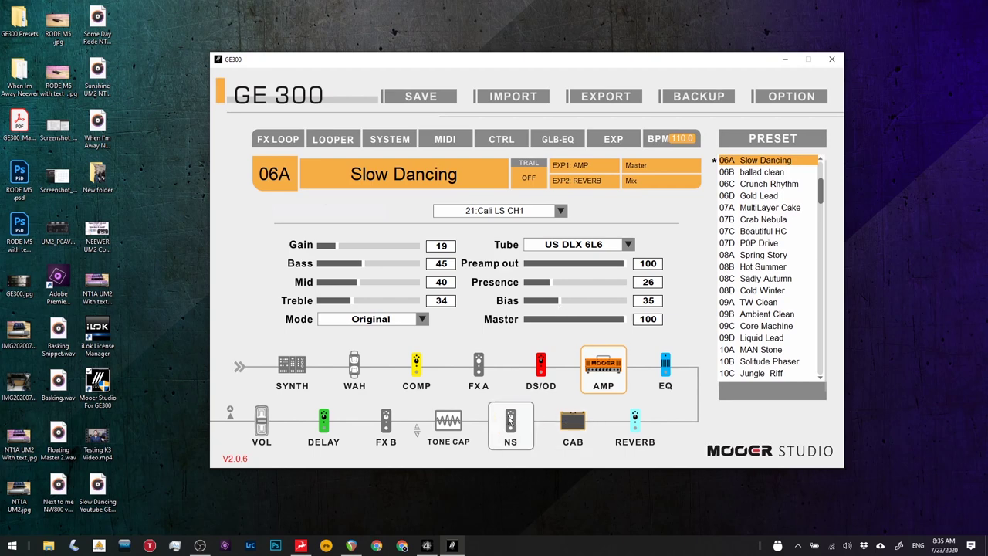
{"action": "left_click", "coordinate": [386, 433]}
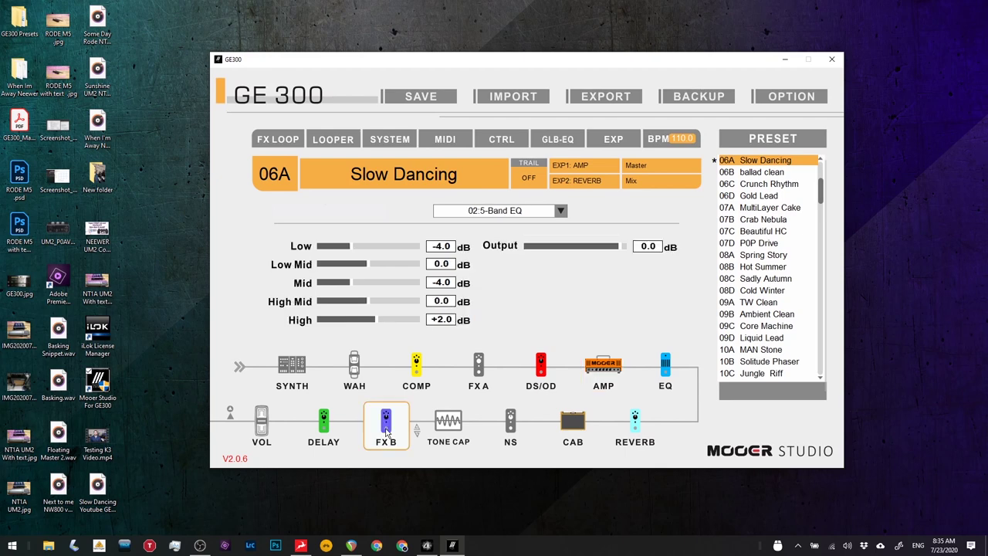
Enable the 5-Band EQ at Low -4.0, Mid -4.0, High +2.0 dB.
{"action": "left_click", "coordinate": [387, 426]}
Compare the 37:Tube Drive (Drive 34, Output 20) on and off, leave it on, then view Reaper's mixer.
{"action": "left_click", "coordinate": [480, 371]}
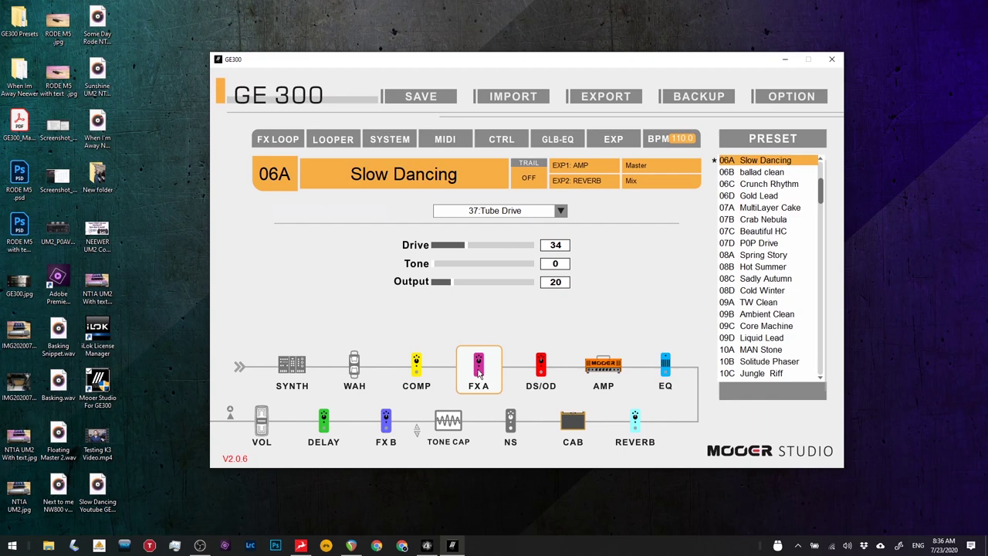
{"action": "left_click", "coordinate": [480, 373]}
{"action": "left_click", "coordinate": [480, 373]}
{"action": "left_click", "coordinate": [479, 373]}
{"action": "left_click", "coordinate": [479, 373]}
{"action": "left_click", "coordinate": [351, 545]}
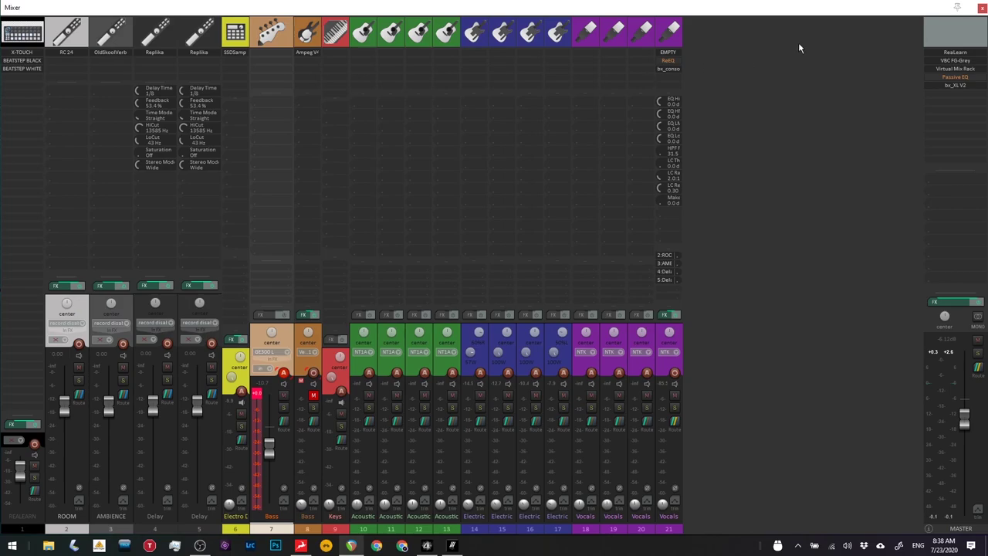
{"action": "left_click", "coordinate": [982, 8]}
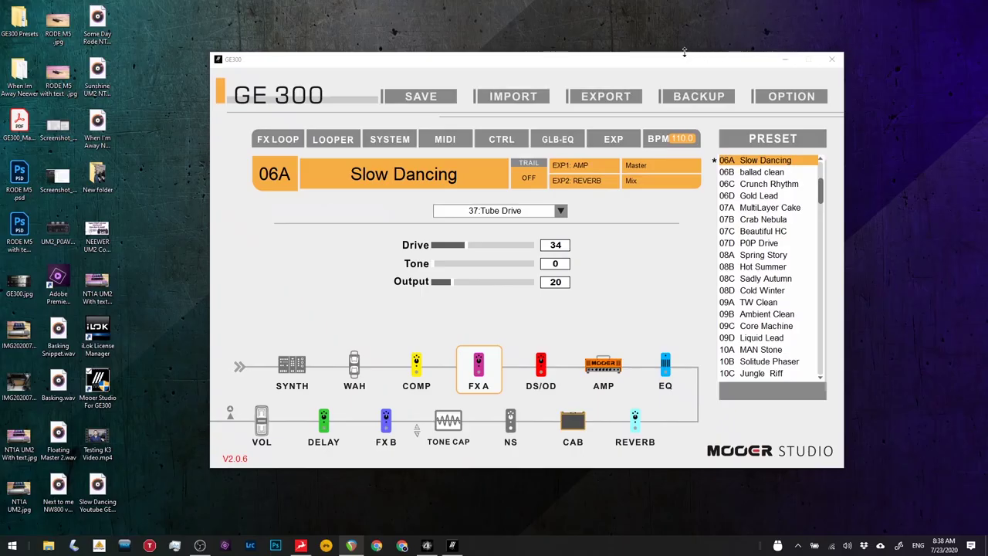
{"action": "left_click_drag", "start_coordinate": [664, 67], "coordinate": [639, 61]}
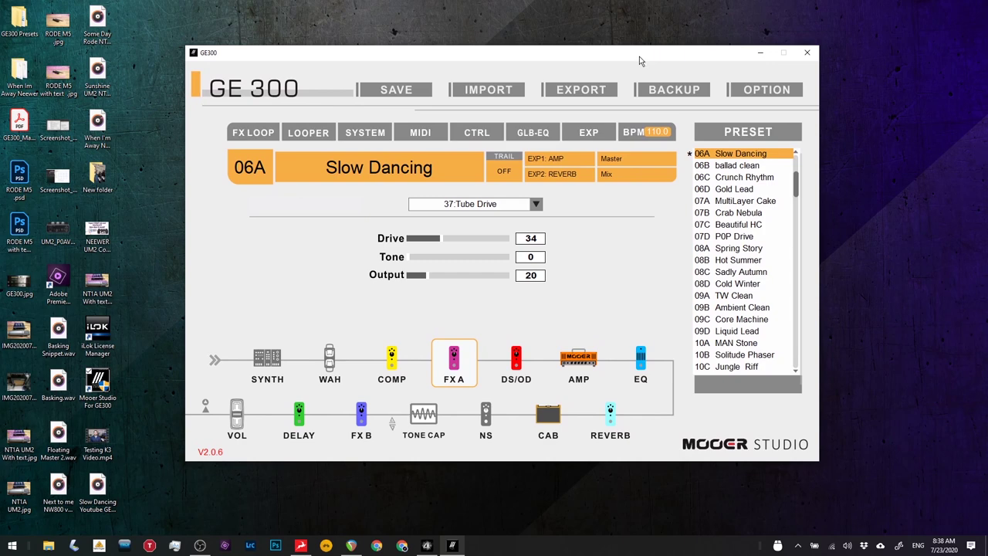